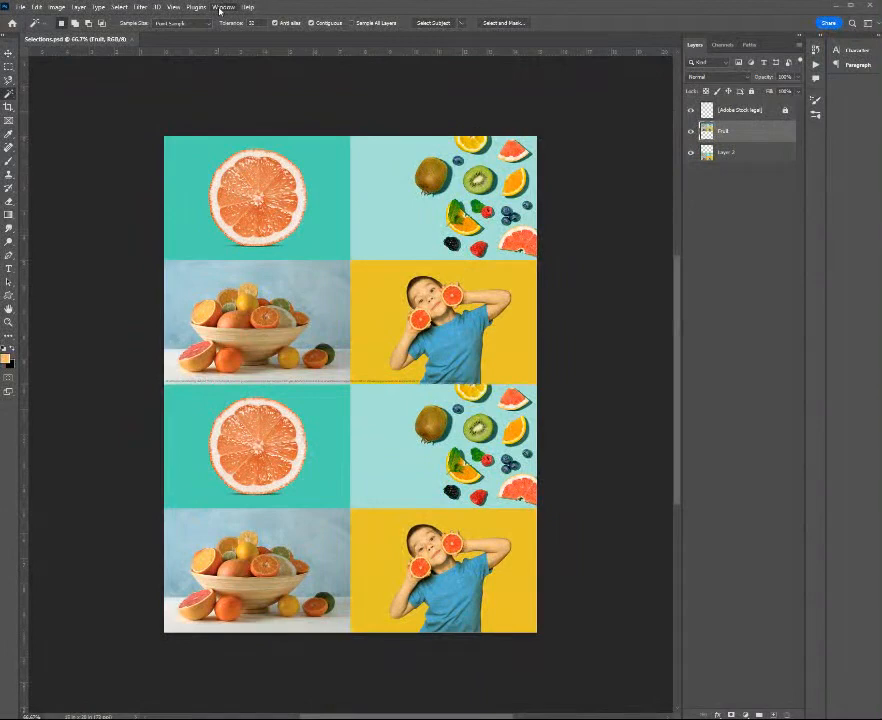
Reset the Essentials workspace to its default layout
click(221, 8)
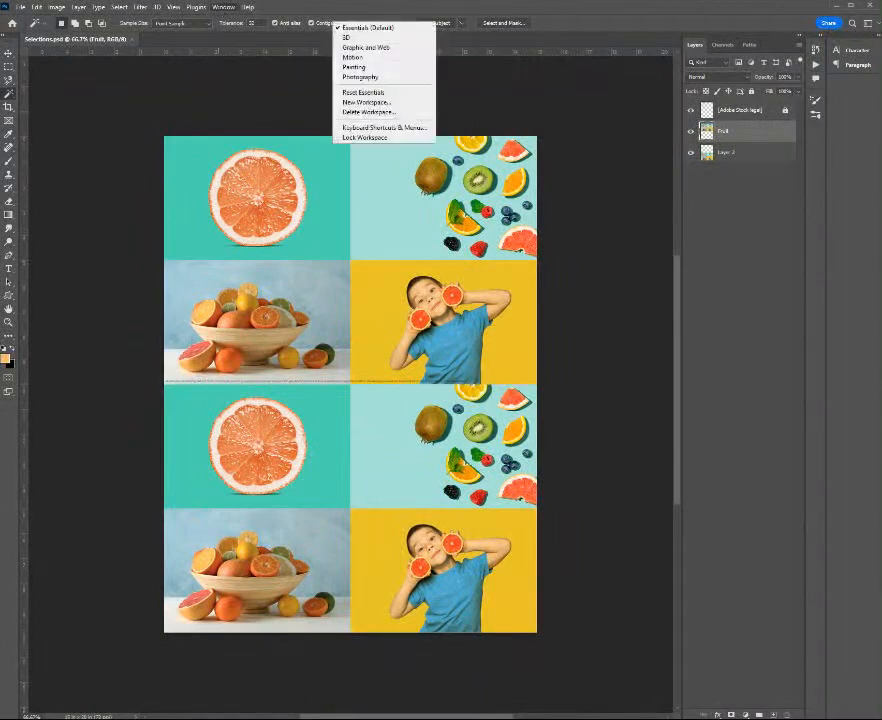
click(381, 93)
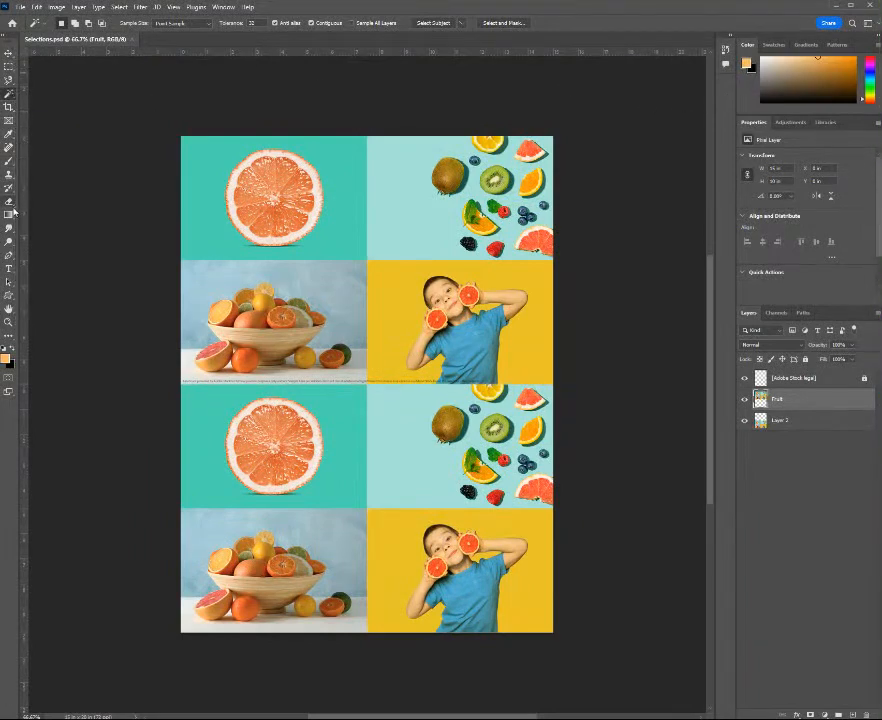
click(10, 147)
click(10, 176)
click(10, 162)
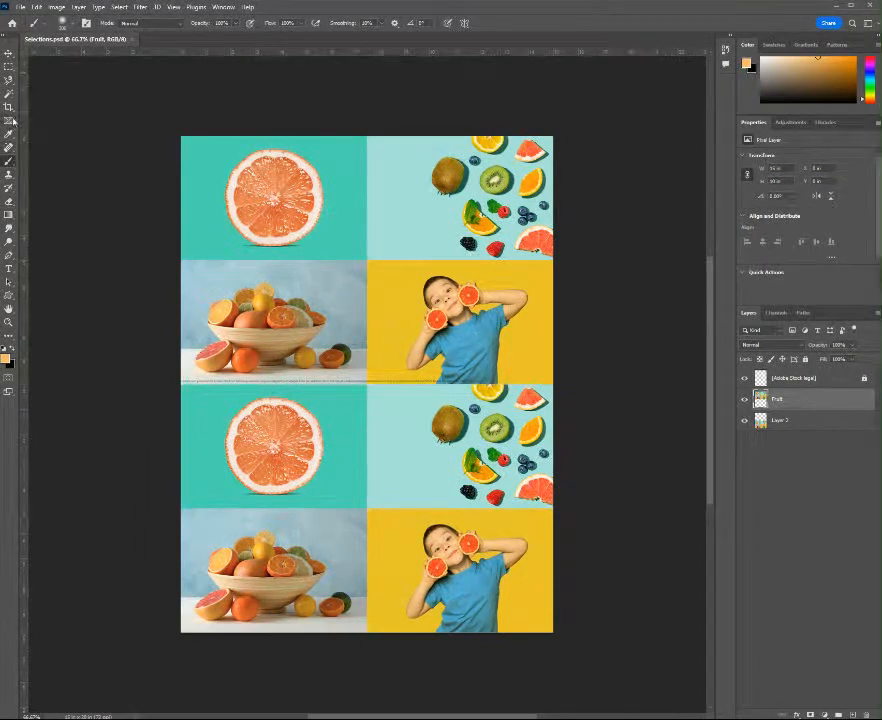
click(10, 121)
click(11, 82)
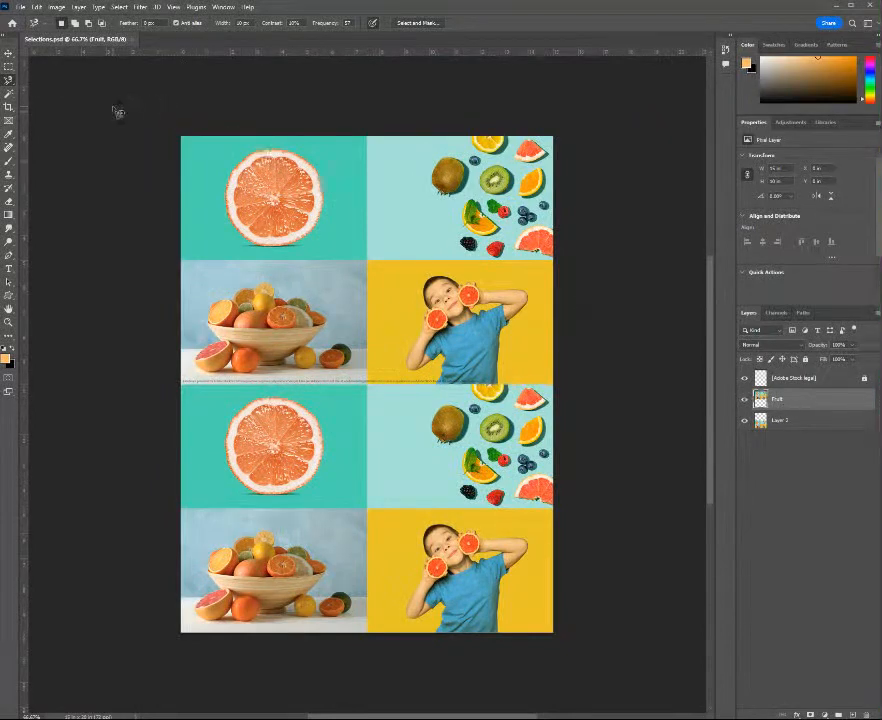
Select the whole teal grapefruit photo in the document's upper-left corner with the Rectangular Marquee tool
key(m)
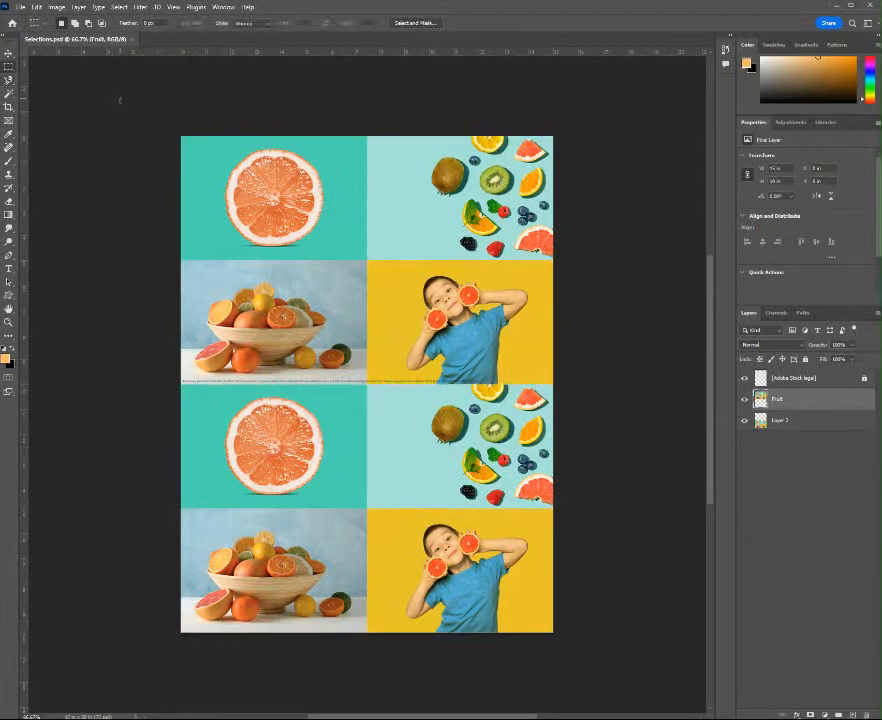
right_click(15, 65)
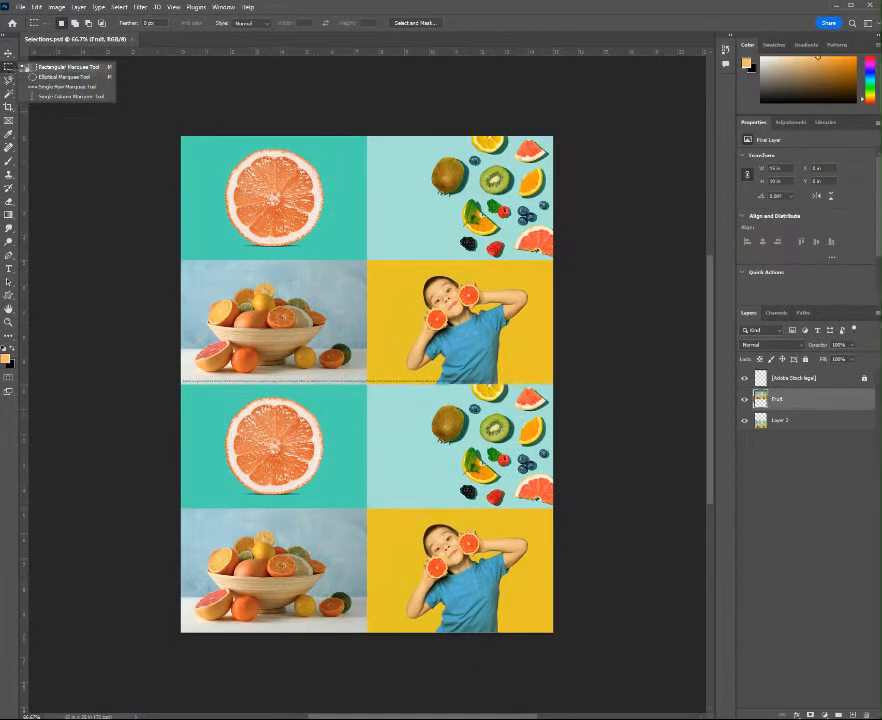
click(42, 67)
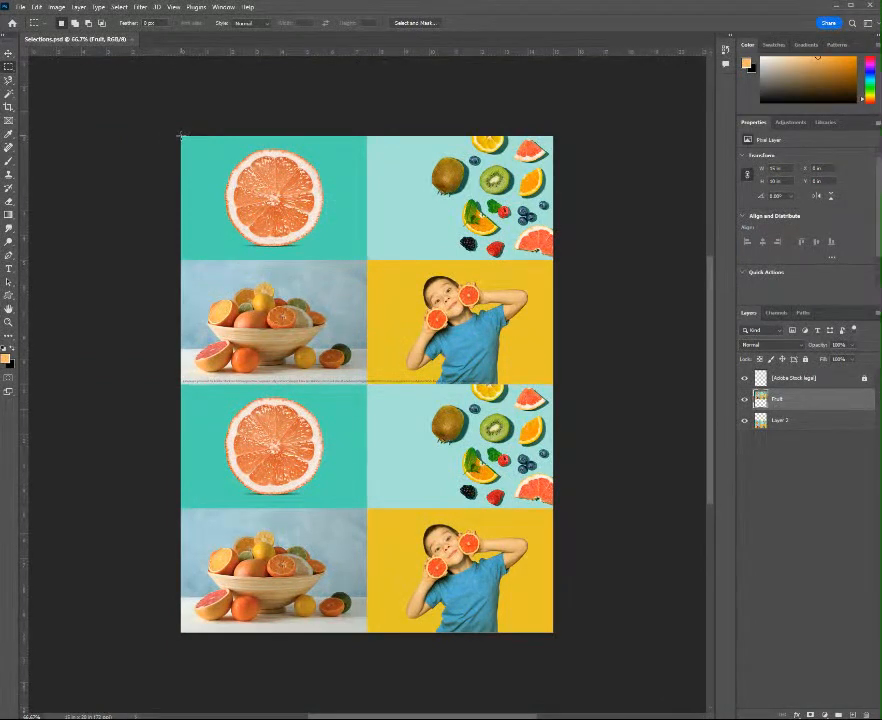
drag(181, 135, 367, 261)
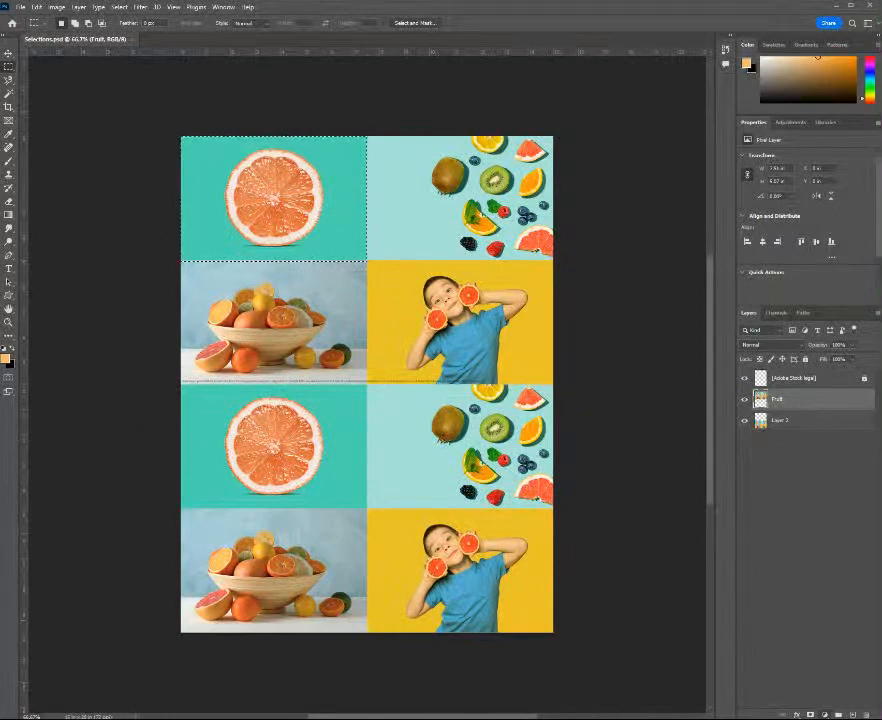
Add a Hue/Saturation adjustment layer masked to the selected grapefruit photo and set its Hue to +40
click(856, 625)
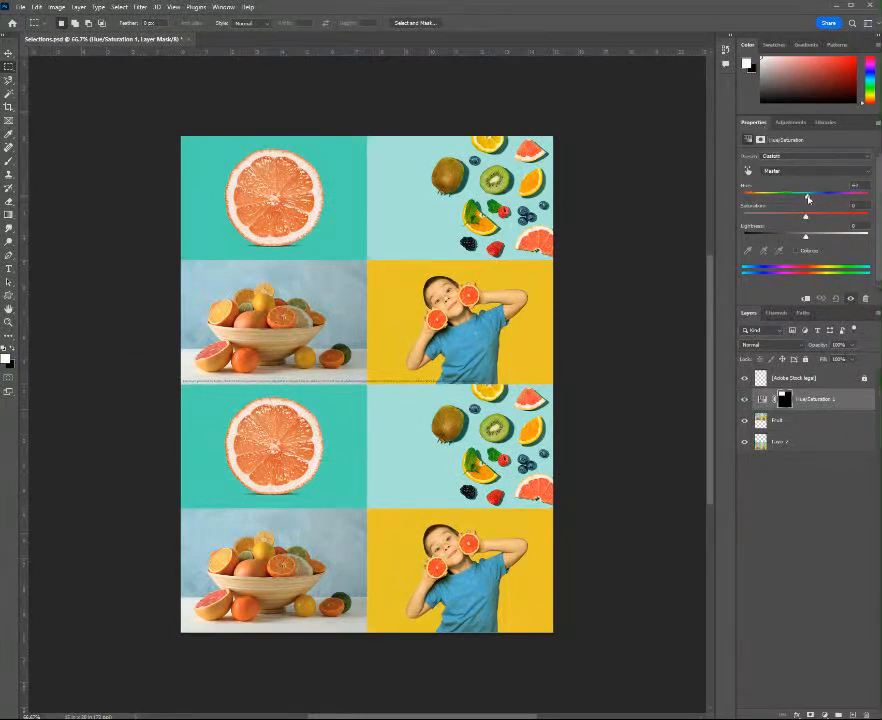
drag(808, 199, 829, 198)
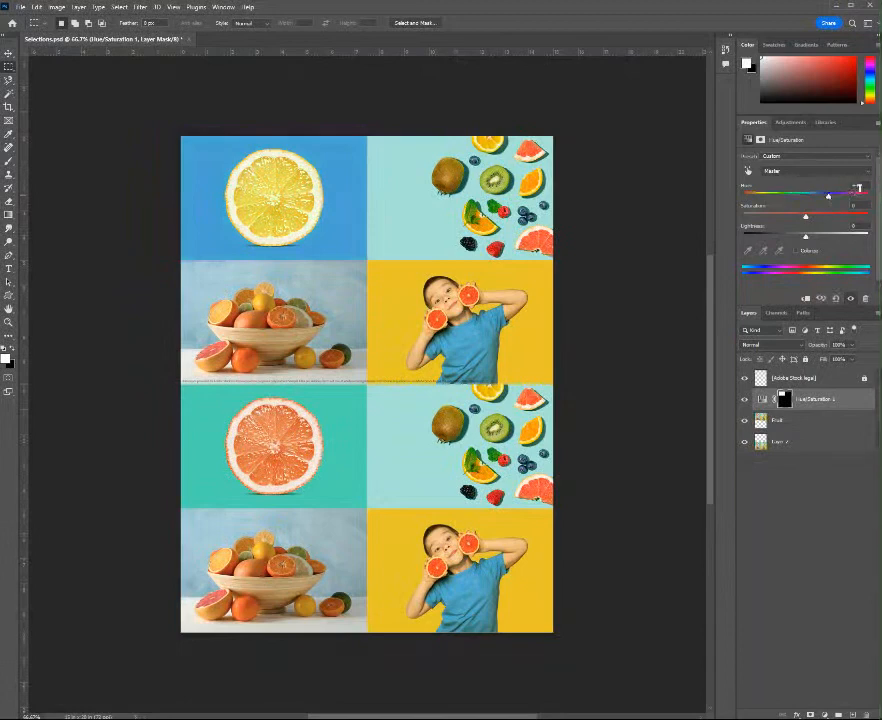
double_click(856, 185)
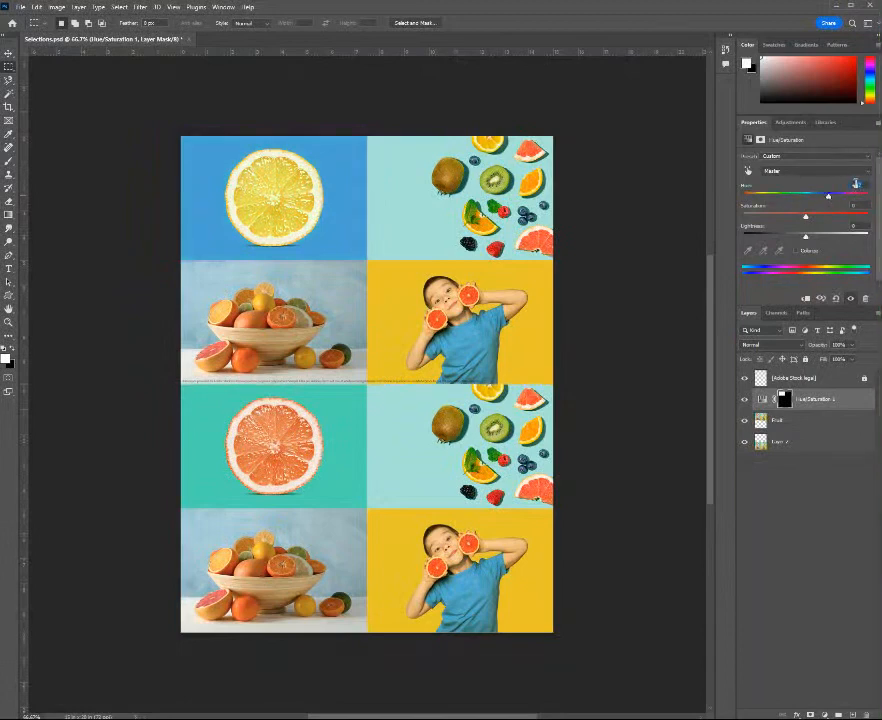
text(40)
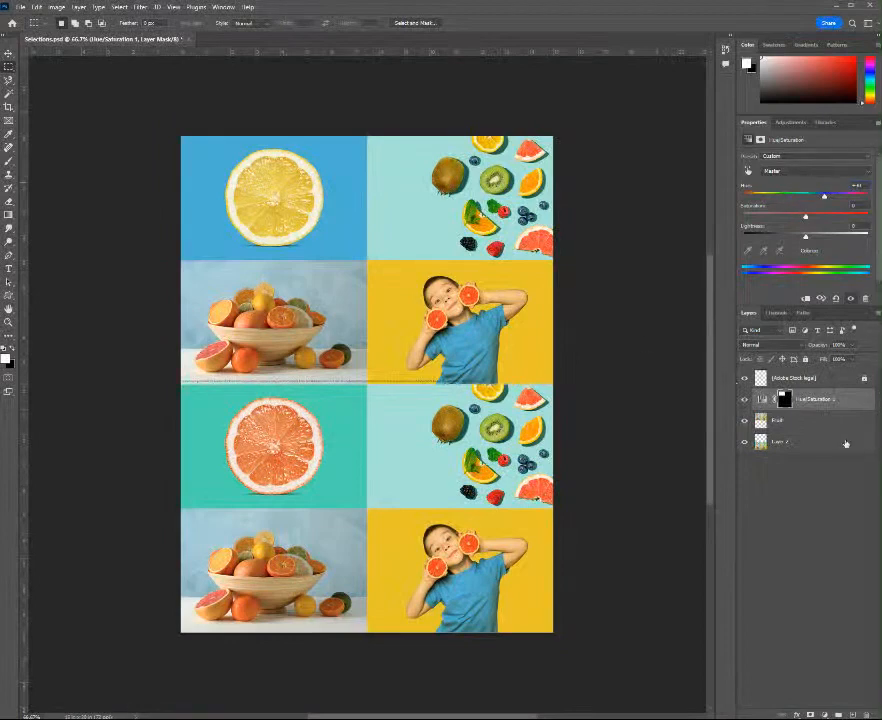
On the Fruit layer, outline the recolored citrus slice with an elliptical marquee about 4 in across, and clear the selection
click(797, 423)
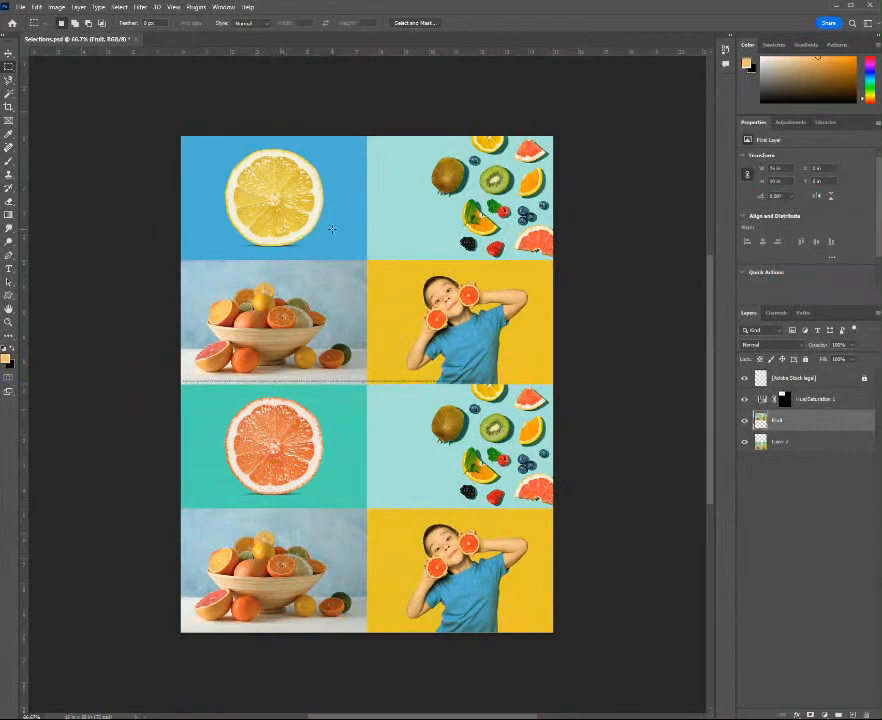
right_click(10, 67)
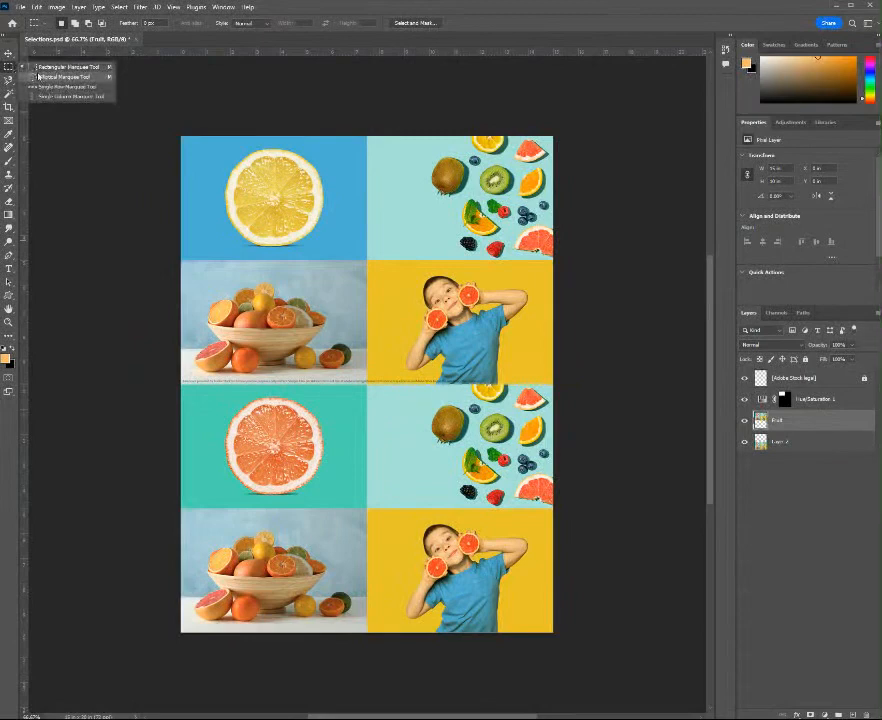
click(12, 68)
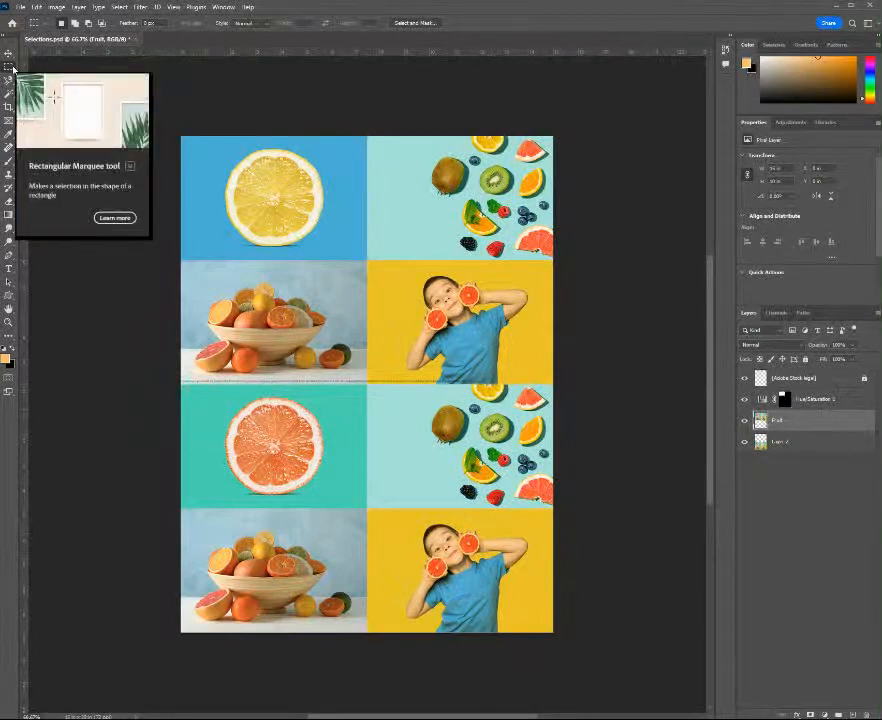
key(shift+m)
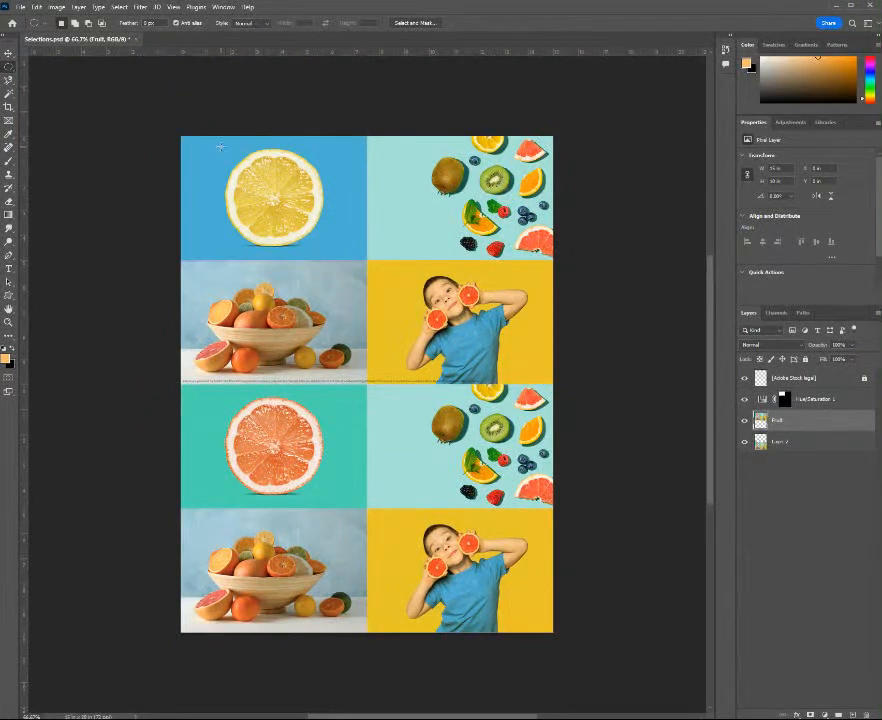
drag(220, 147, 319, 211)
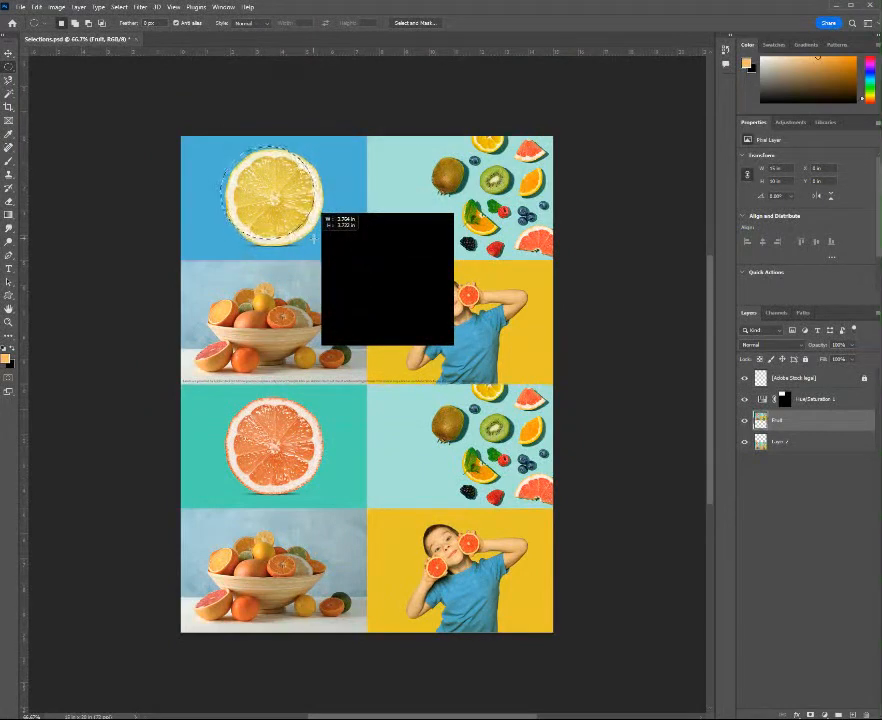
key(space)
mouse_move(313, 238)
mouse_down()
mouse_move(301, 236)
mouse_move(325, 253)
mouse_move(331, 219)
mouse_move(312, 237)
mouse_move(322, 246)
mouse_up()
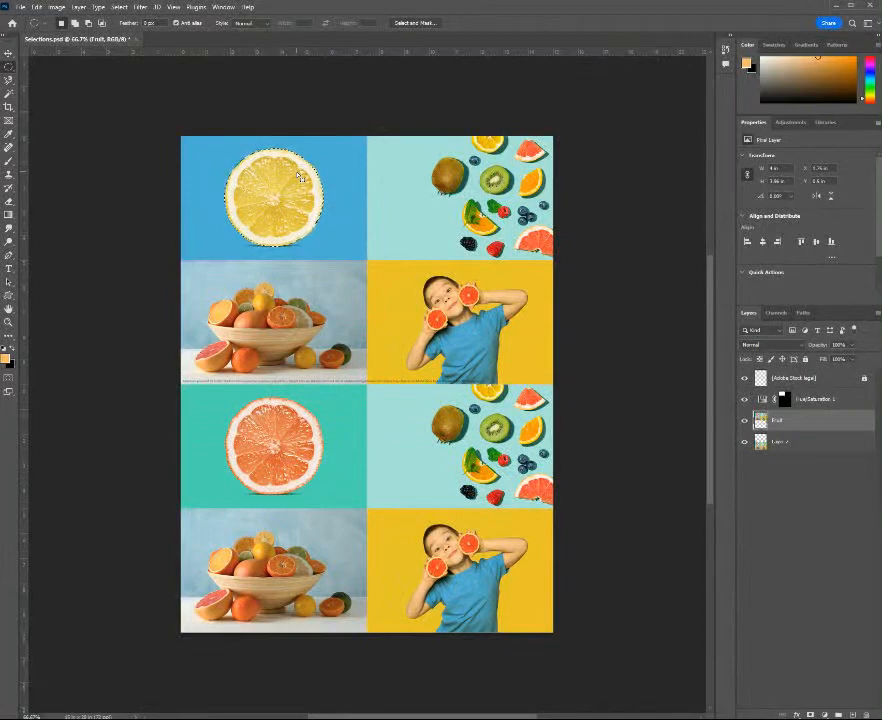
key(ctrl+d)
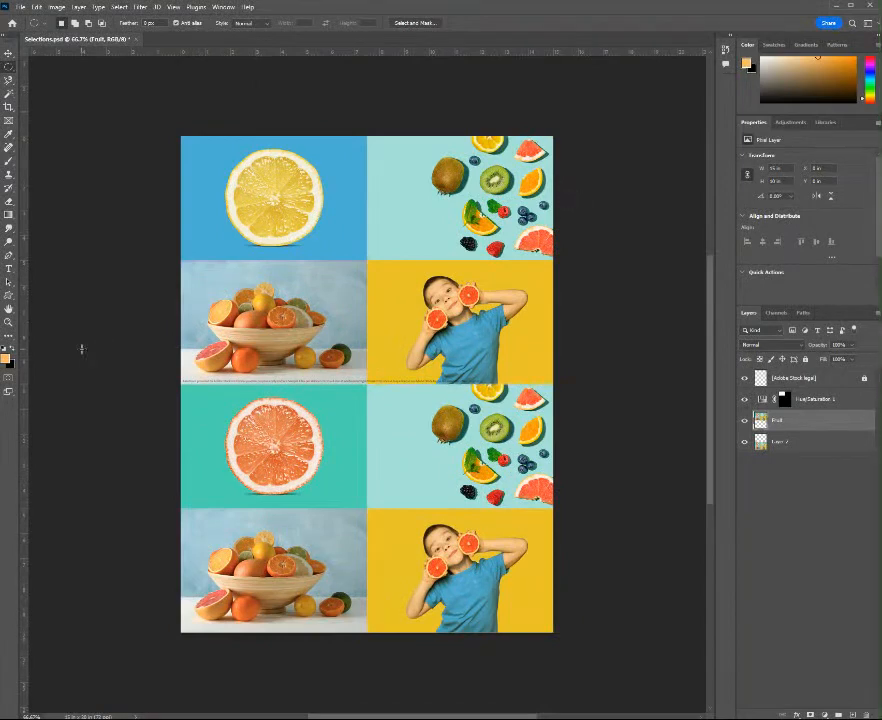
Draw a loose freehand Lasso selection around the blueberry beside the whole kiwi in the upper fruit photo
key(z)
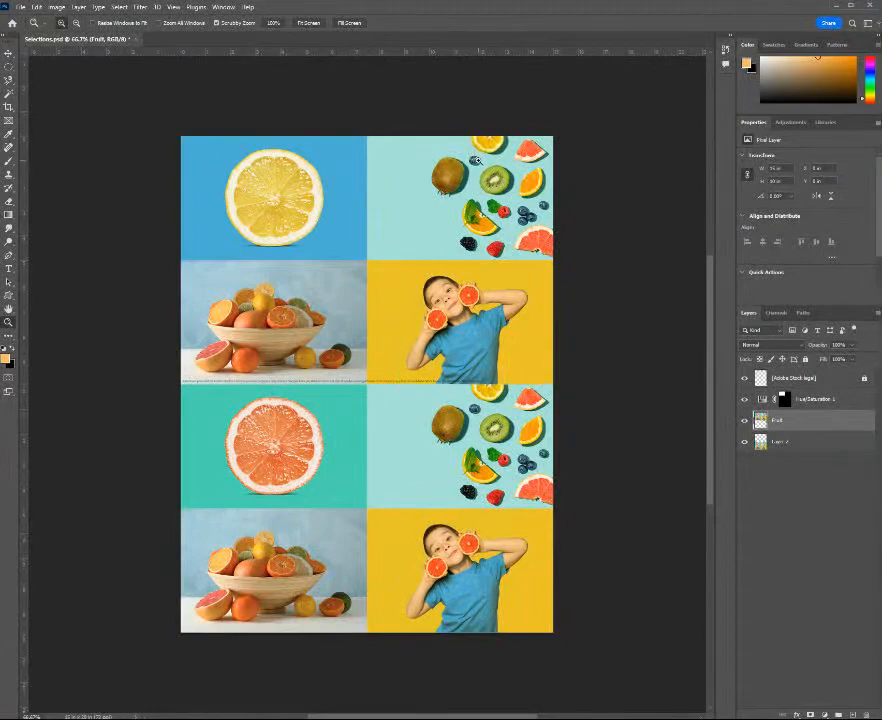
drag(477, 160, 493, 95)
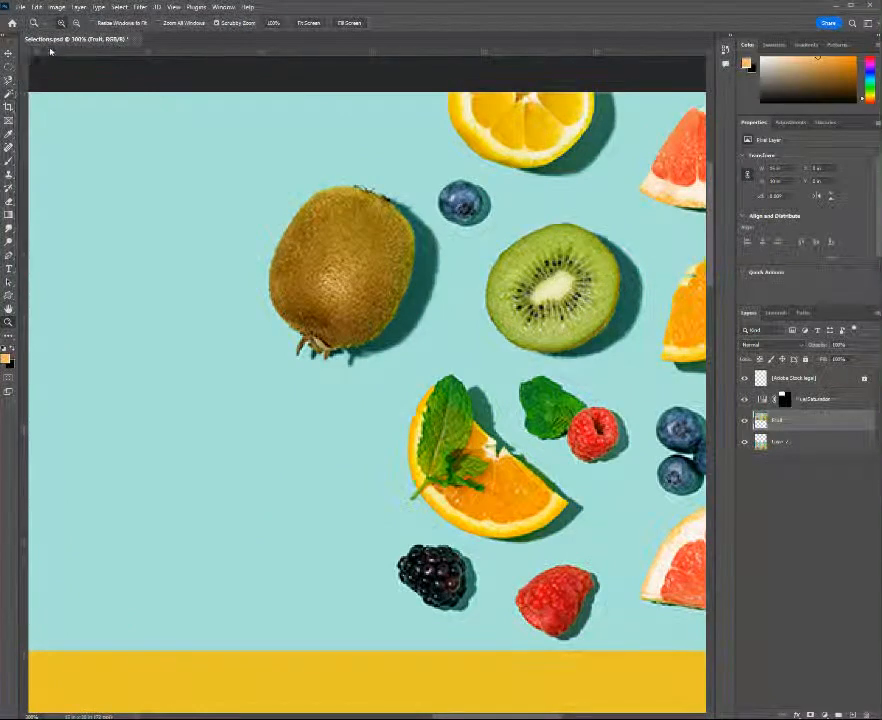
key(l)
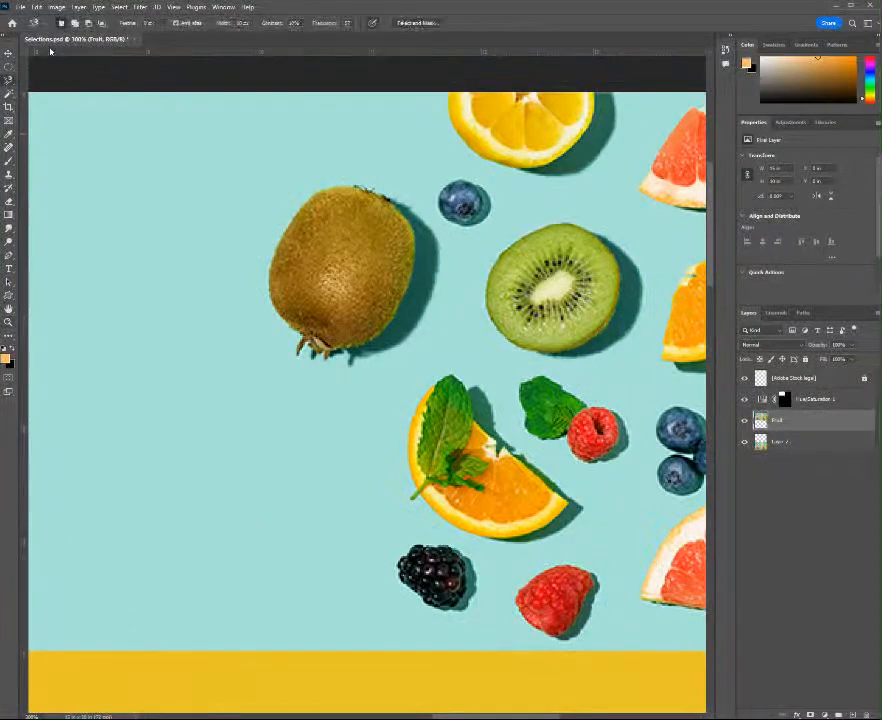
right_click(10, 79)
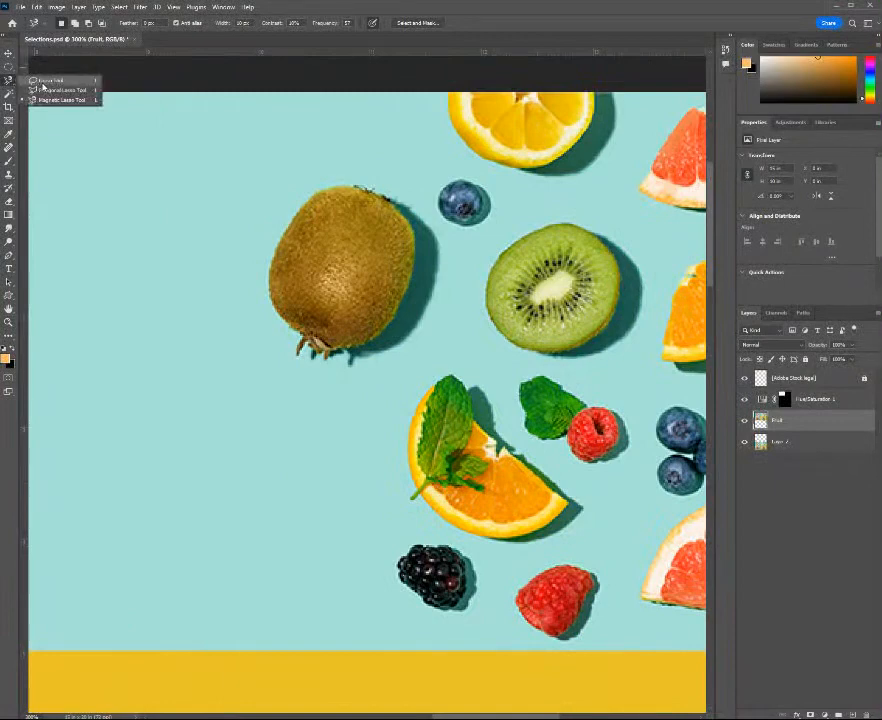
click(45, 84)
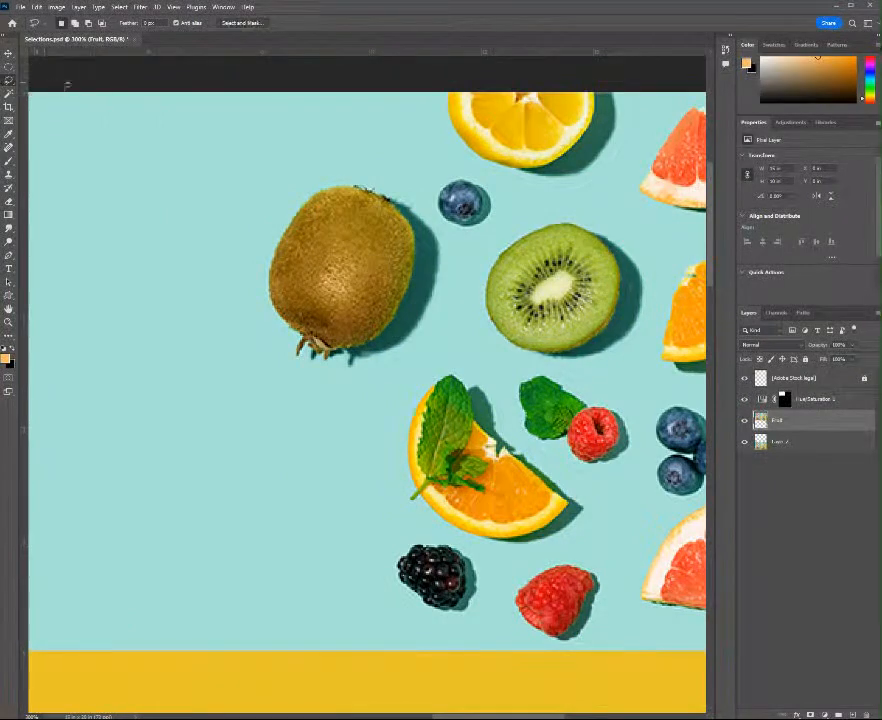
mouse_move(472, 174)
mouse_down()
mouse_move(420, 185)
mouse_move(429, 222)
mouse_move(450, 238)
mouse_move(492, 235)
mouse_move(505, 206)
mouse_move(474, 173)
mouse_up()
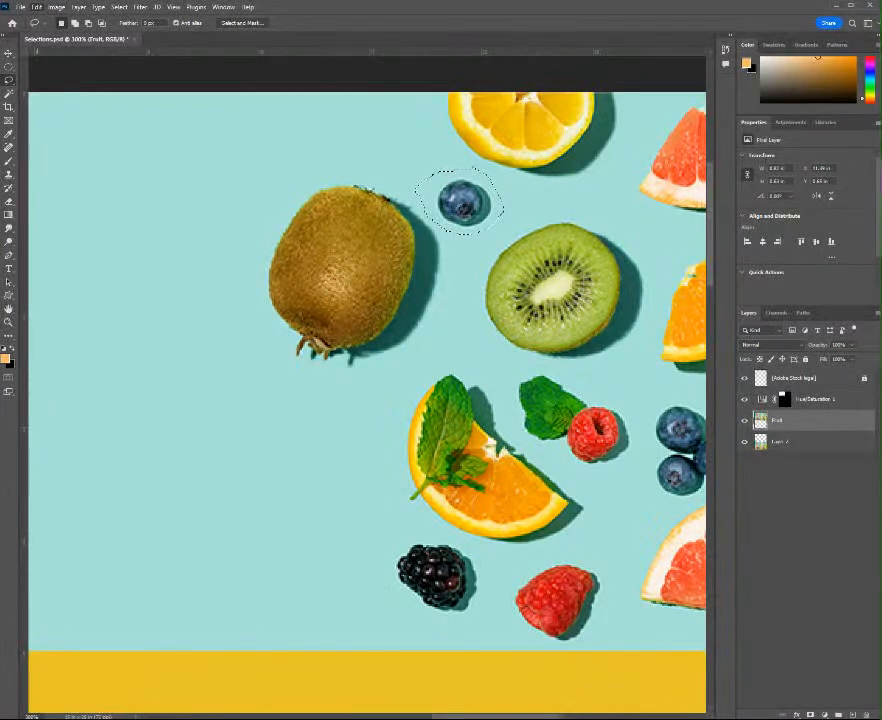
Remove the lassoed blueberry with a Content-Aware fill at 100% opacity and clear the selection
key(shift+BackSpace)
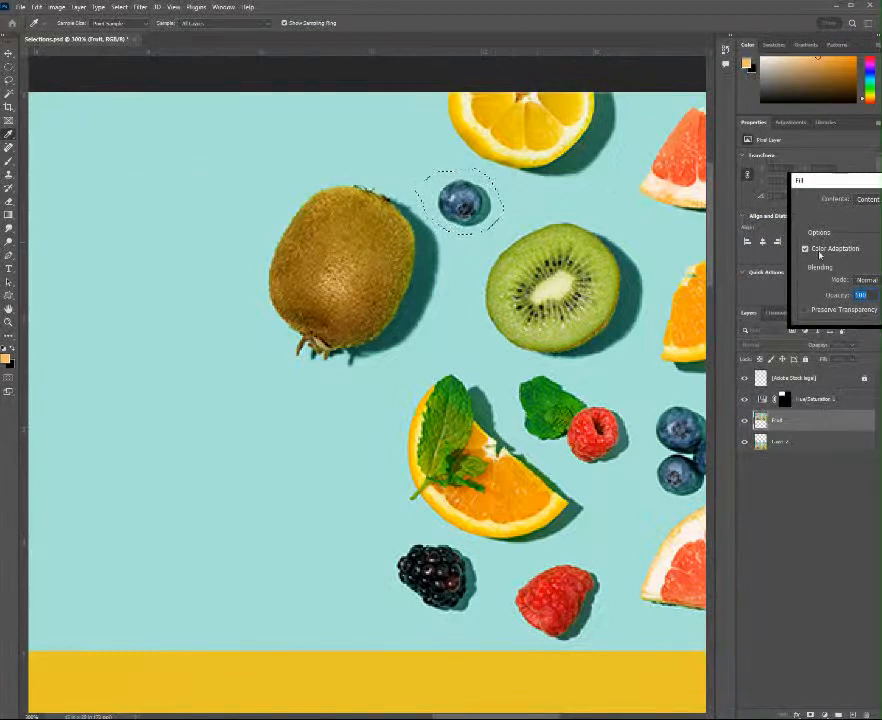
key(Return)
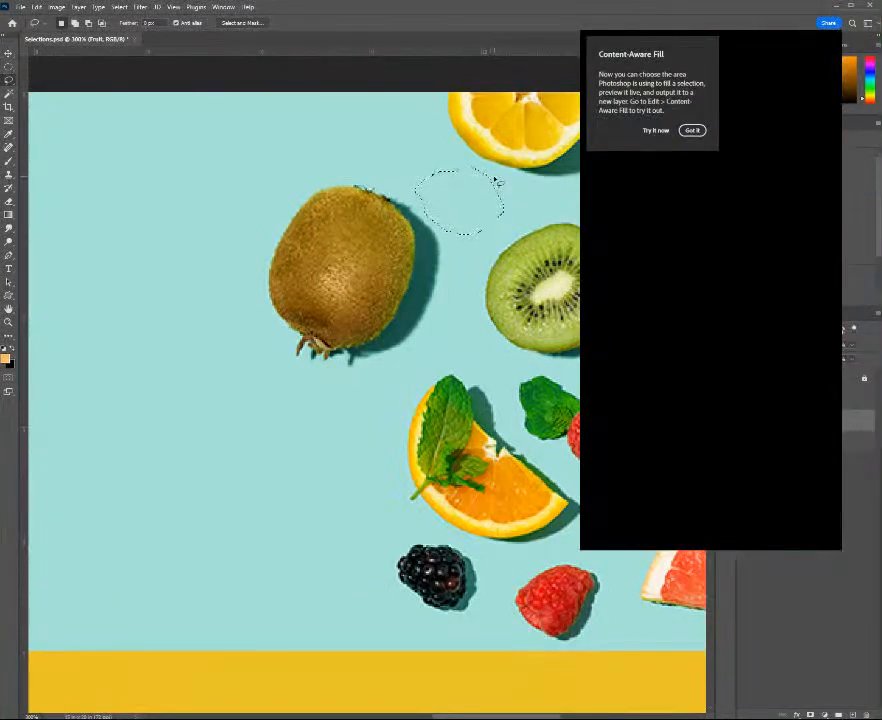
click(496, 182)
key(ctrl+0)
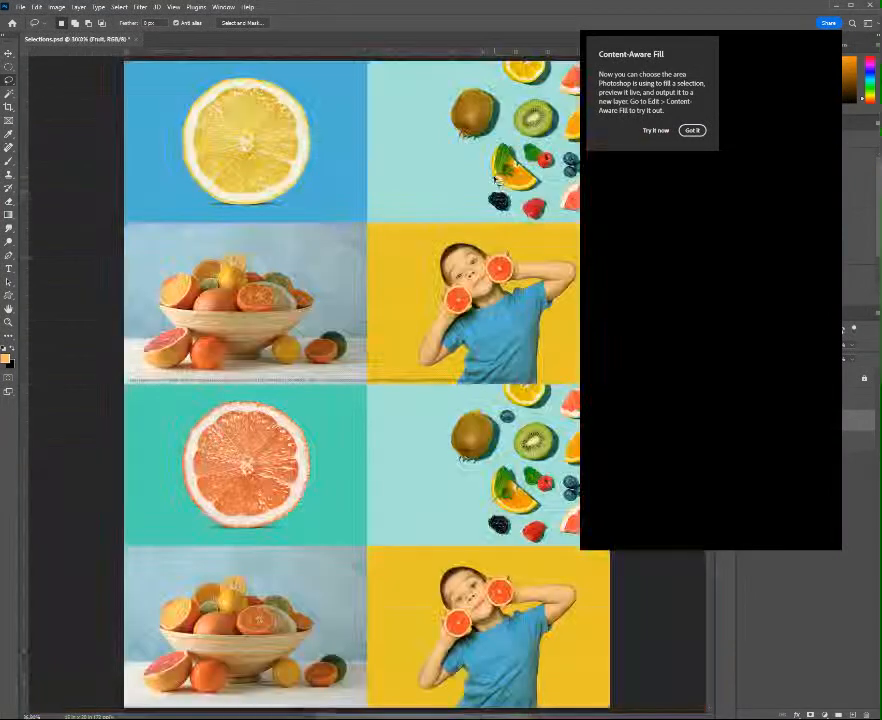
click(692, 130)
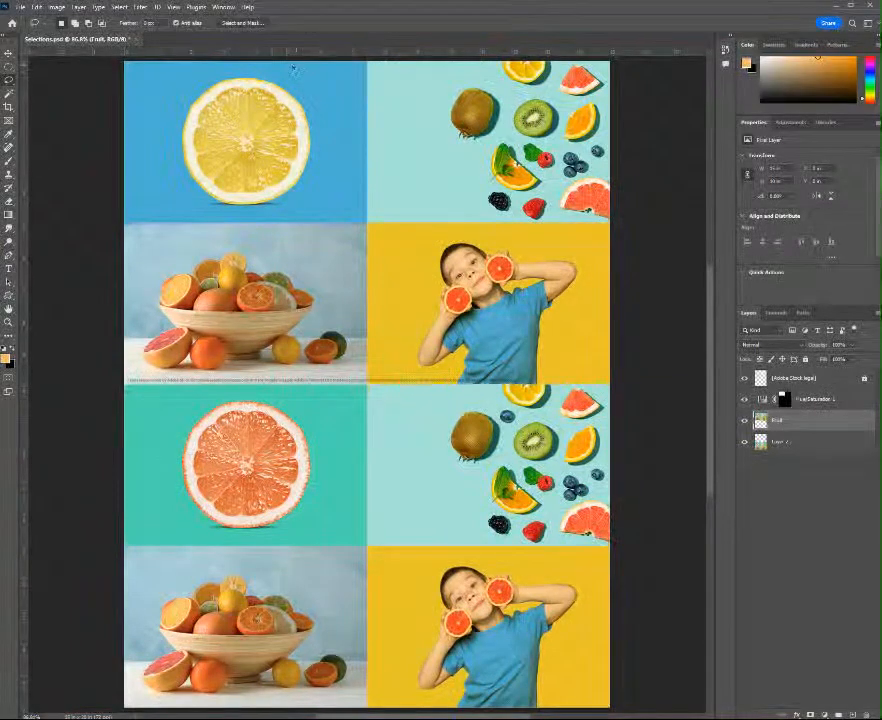
Select the upper photo's fruit bowl and the loose fruit around it with the Object Selection tool, adding the fruit it missed
click(9, 93)
right_click(9, 93)
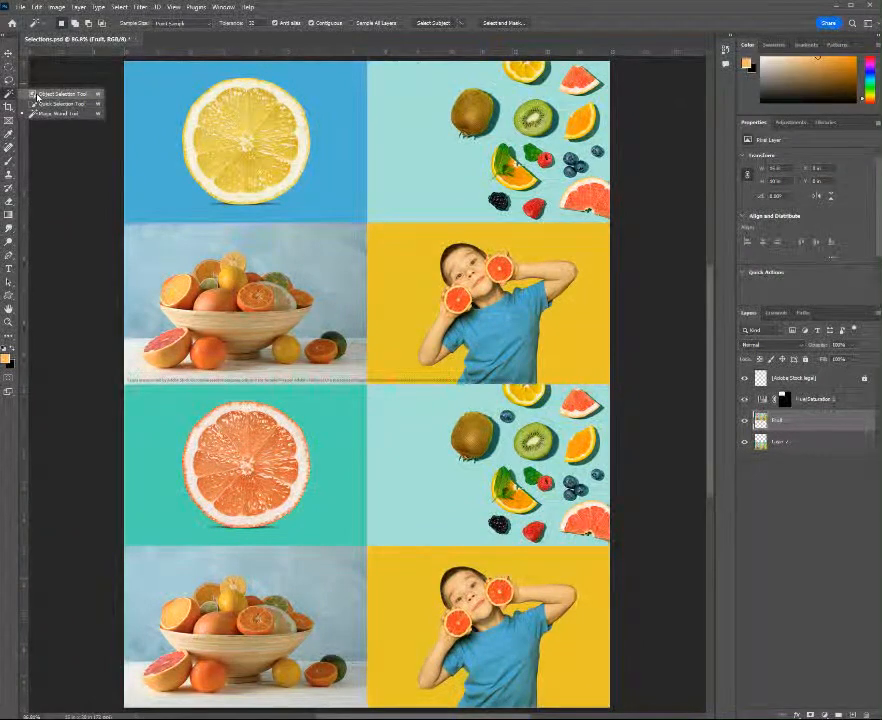
click(40, 94)
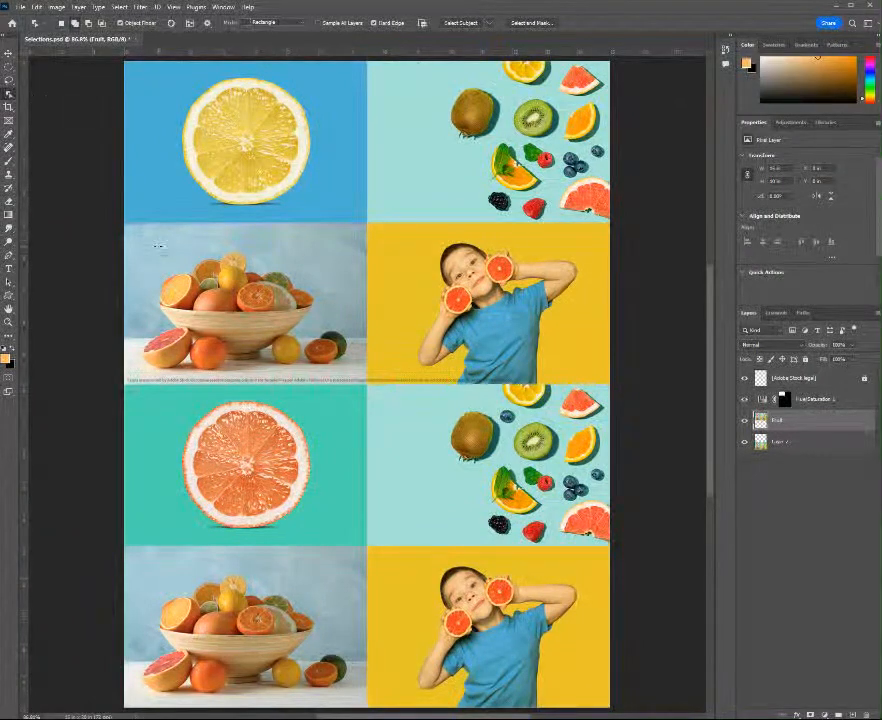
drag(155, 259, 318, 370)
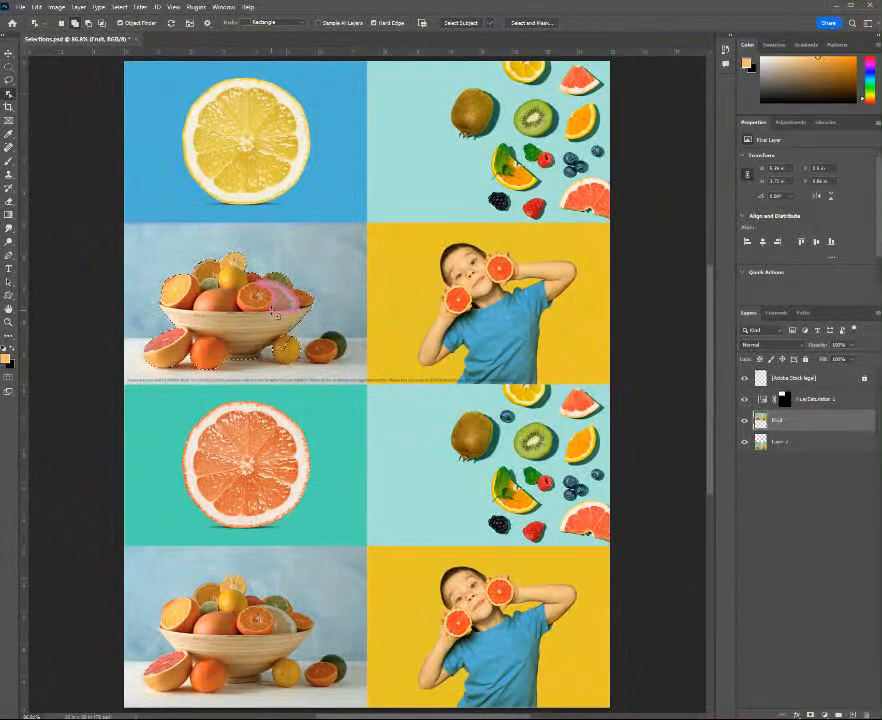
drag(272, 311, 355, 371)
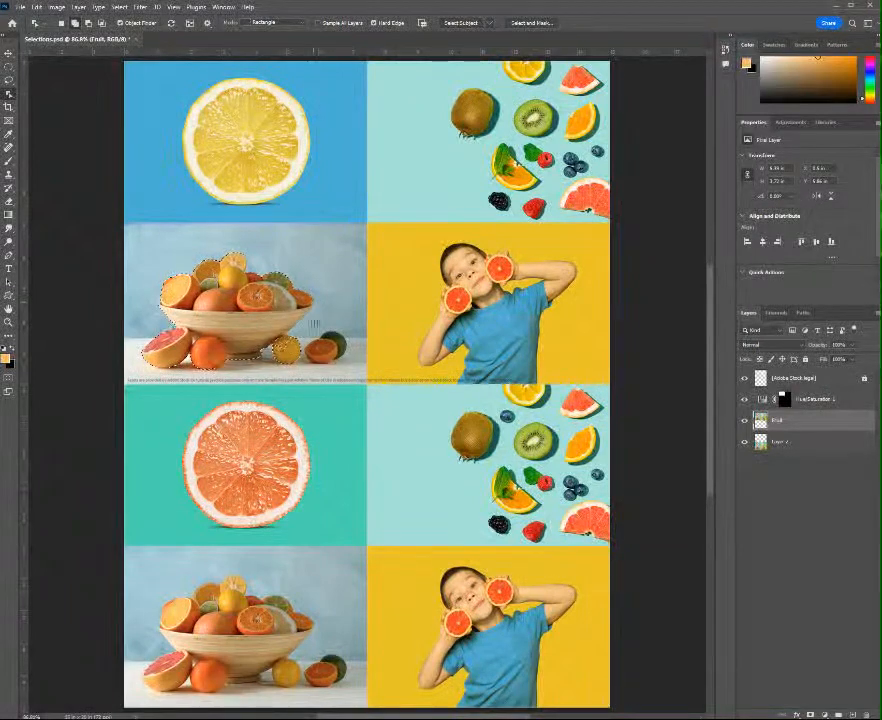
drag(275, 327, 355, 369)
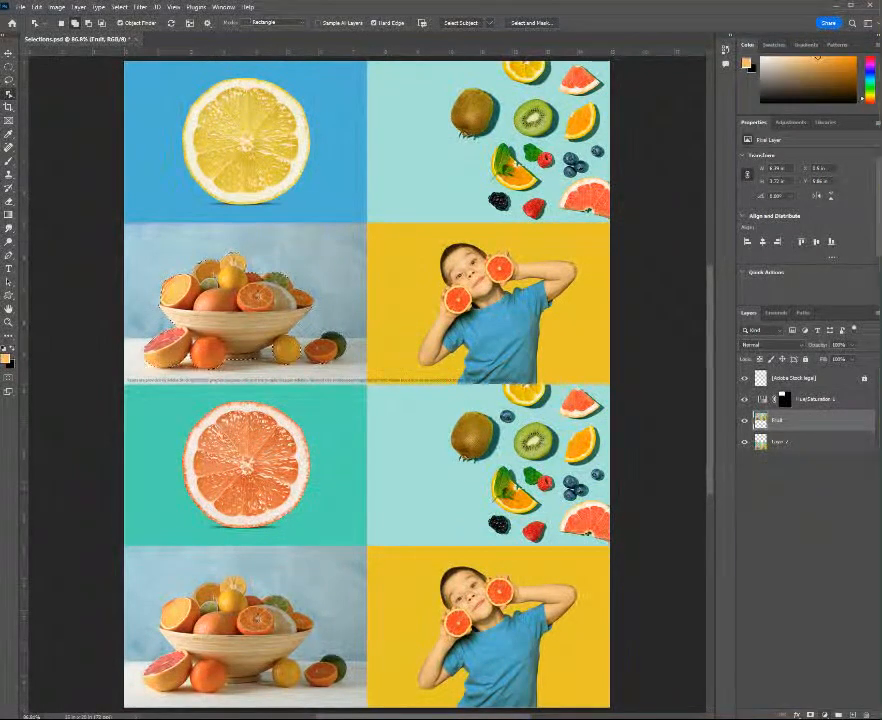
Add a Brightness/Contrast adjustment layer masked to the selected bowl and fruit, with Brightness set to 20
click(872, 569)
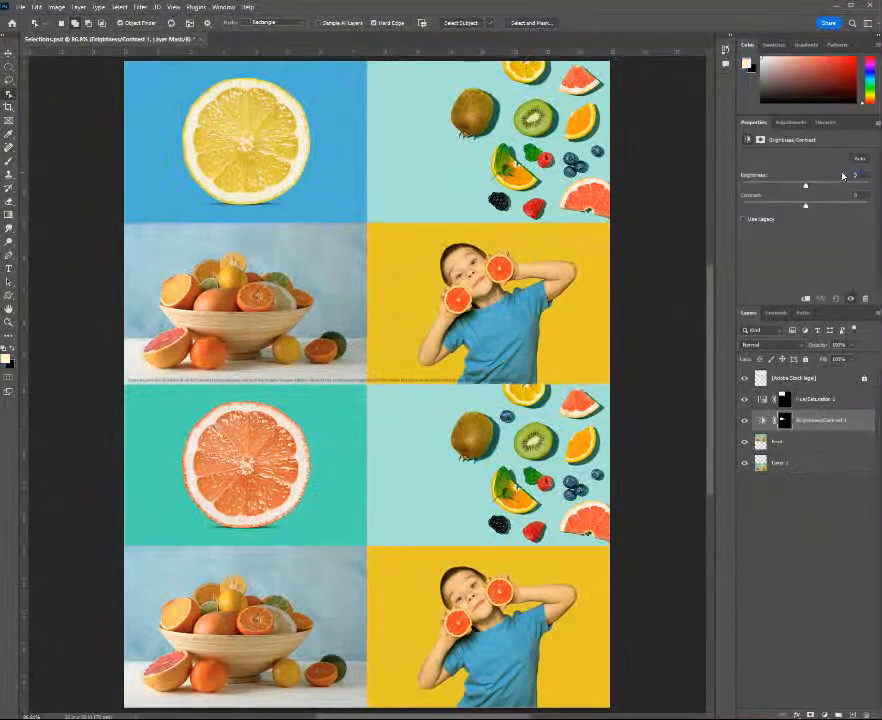
text(20)
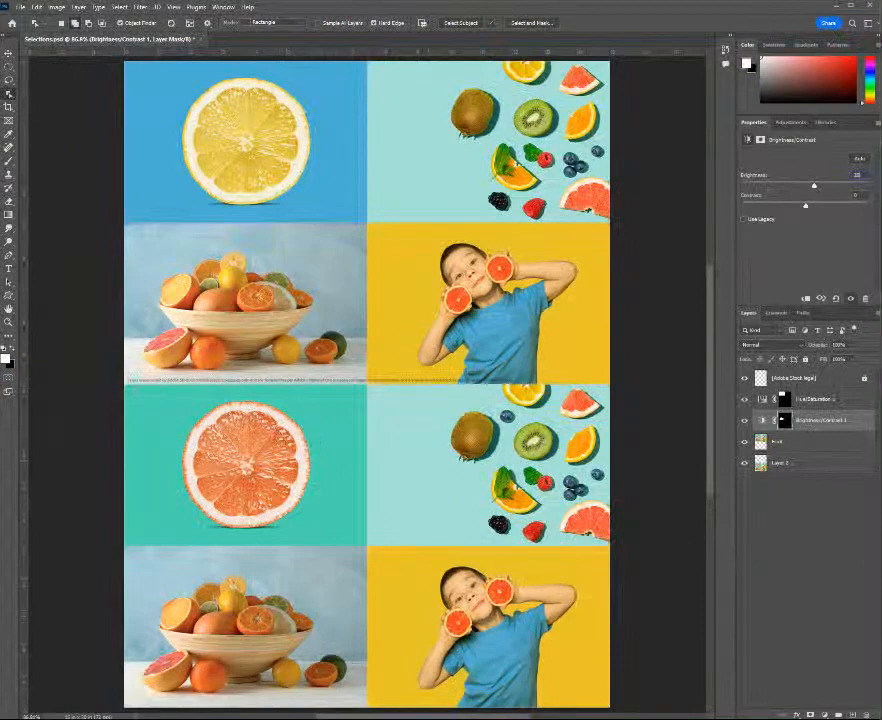
Make the Fruit layer active and select its main subjects automatically with Select Subject
click(835, 444)
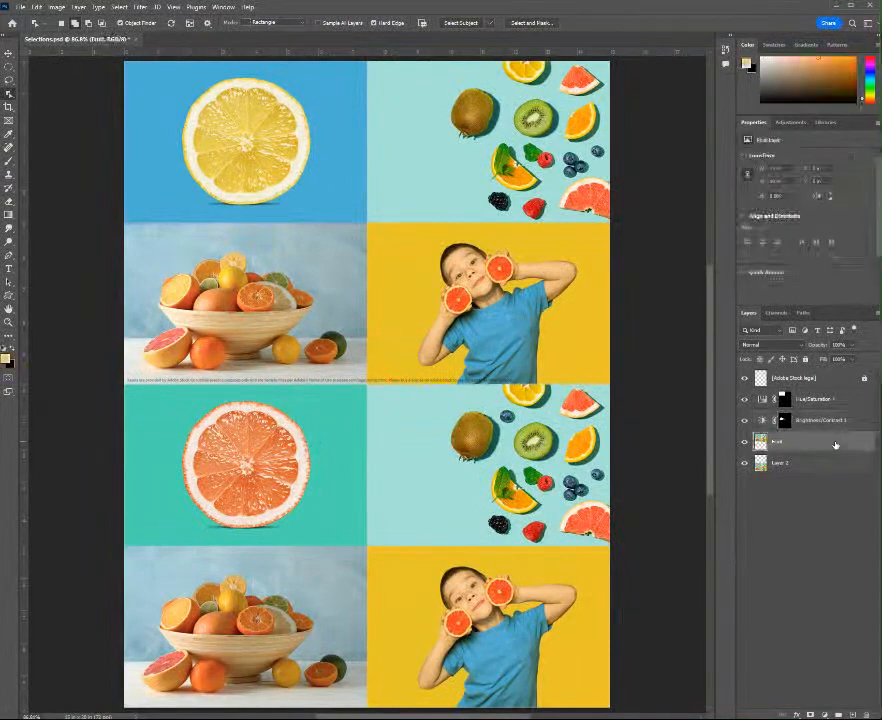
right_click(9, 94)
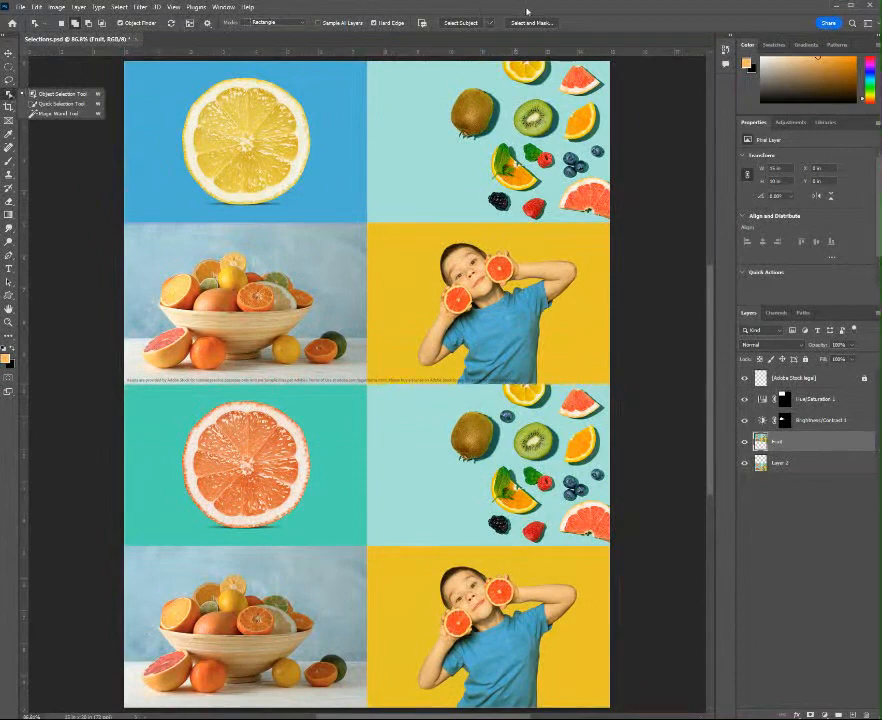
click(460, 24)
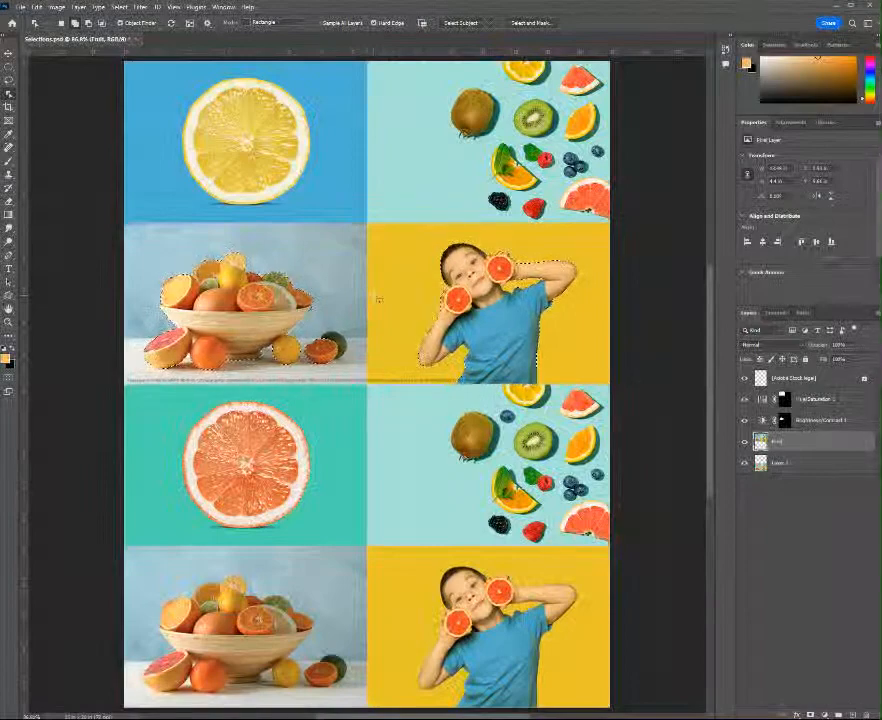
Remove the upper fruit bowl and its loose fruit from the selection by painting over them in black with a smaller brush in Quick Mask mode
key(q)
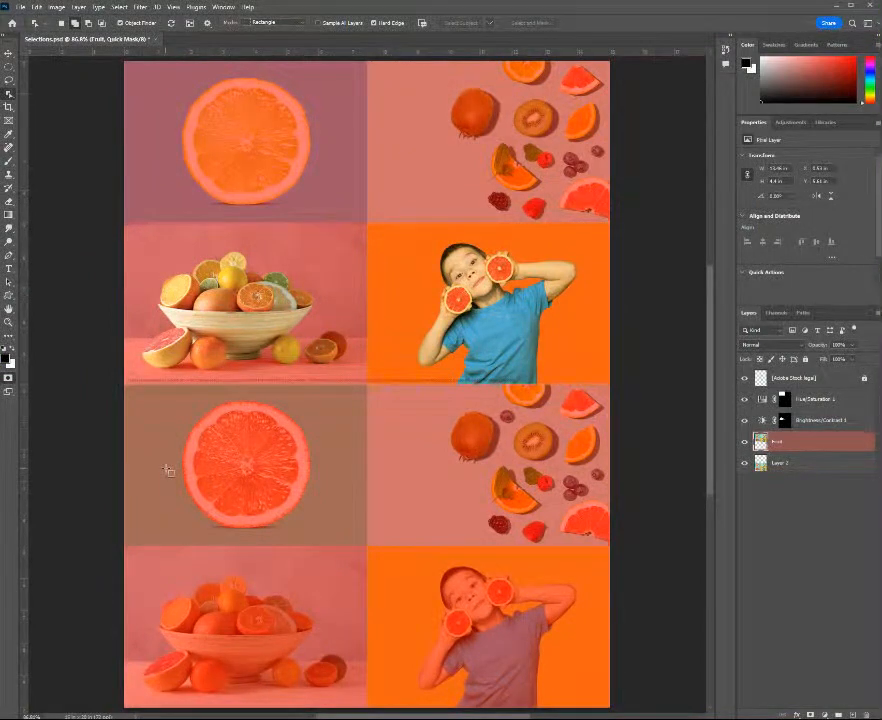
click(8, 162)
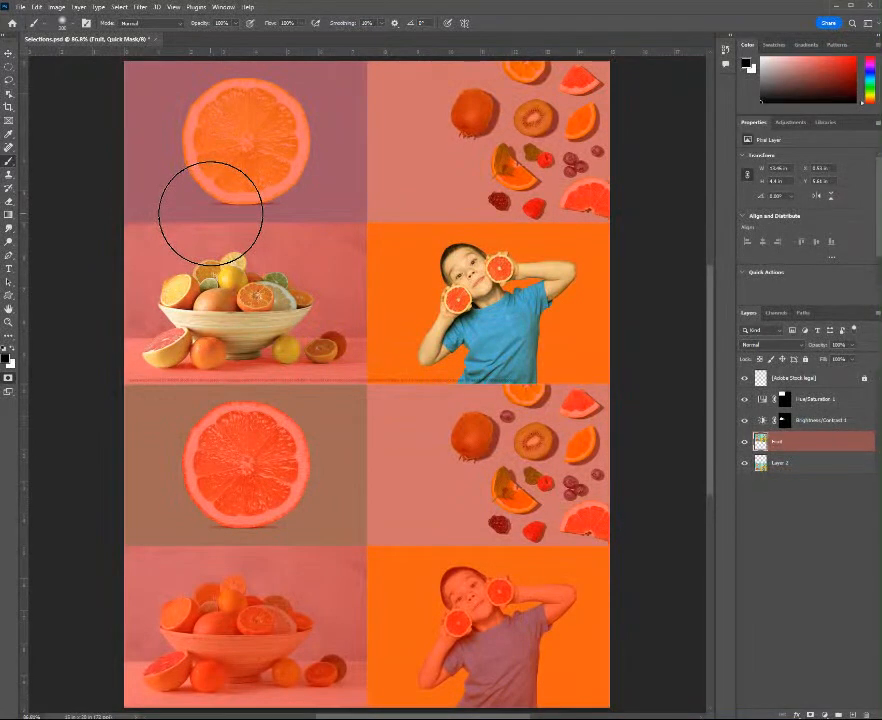
key(bracketleft)
key(bracketleft)
key(bracketleft)
key(bracketleft)
key(bracketleft)
key(bracketleft)
key(bracketleft)
key(bracketleft)
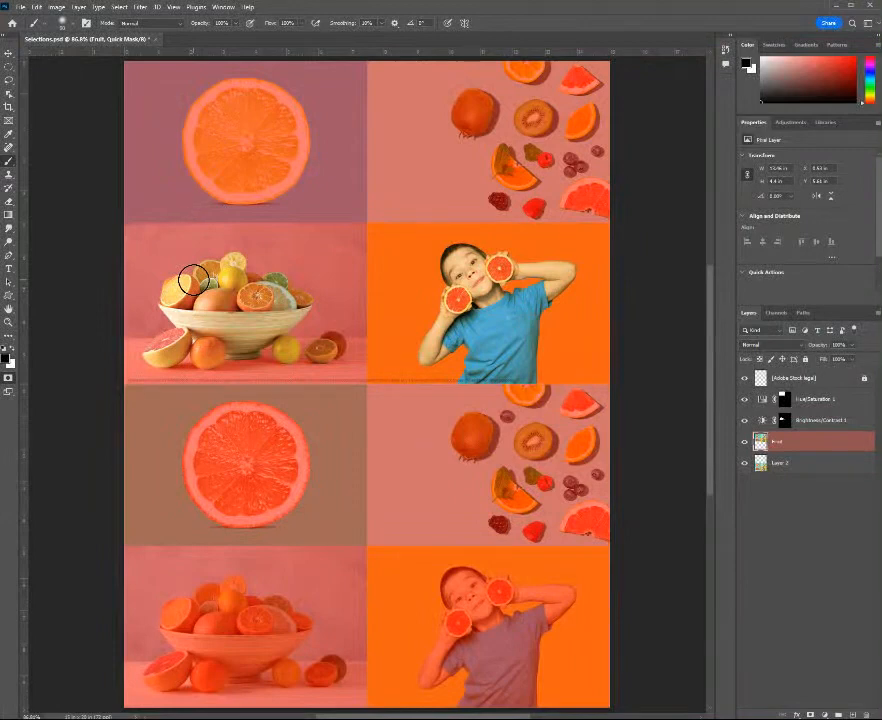
mouse_move(191, 272)
mouse_down()
mouse_move(162, 316)
mouse_move(177, 337)
mouse_move(172, 270)
mouse_move(141, 315)
mouse_move(145, 352)
mouse_up()
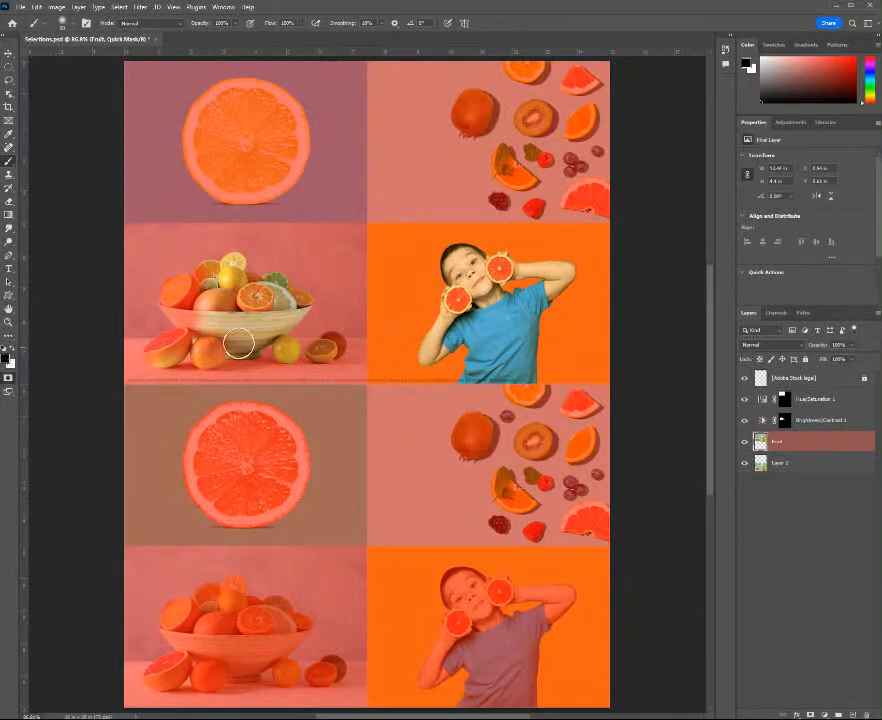
mouse_move(238, 343)
mouse_down()
mouse_move(186, 371)
mouse_move(296, 300)
mouse_move(279, 341)
mouse_move(292, 328)
mouse_move(312, 339)
mouse_move(312, 311)
mouse_move(232, 348)
mouse_move(269, 278)
mouse_move(253, 326)
mouse_move(236, 245)
mouse_move(237, 283)
mouse_move(265, 281)
mouse_move(220, 314)
mouse_move(251, 333)
mouse_move(146, 347)
mouse_move(198, 363)
mouse_move(234, 360)
mouse_move(153, 320)
mouse_move(199, 275)
mouse_move(258, 278)
mouse_up()
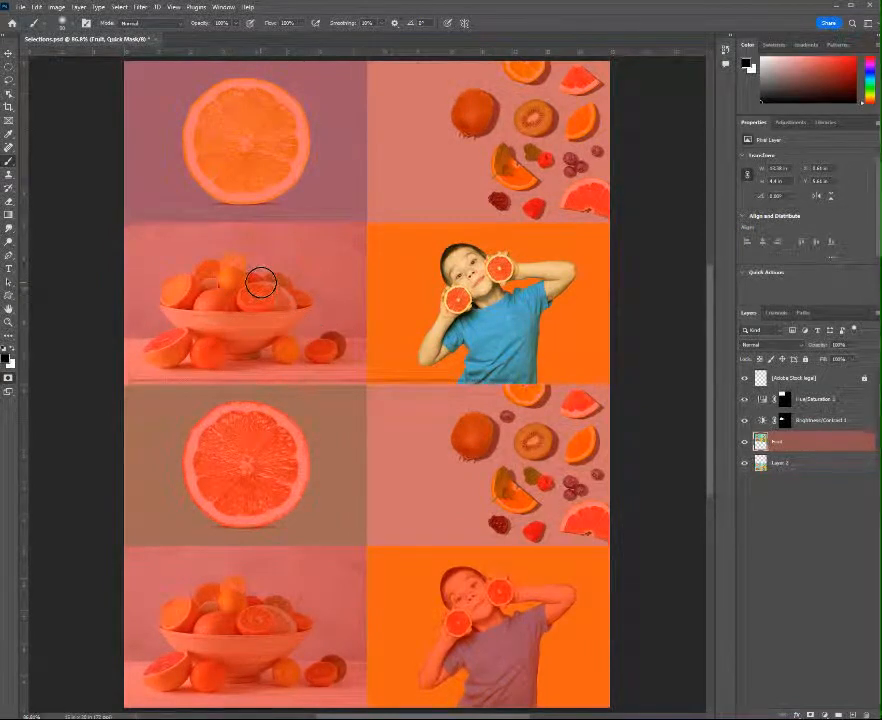
key(q)
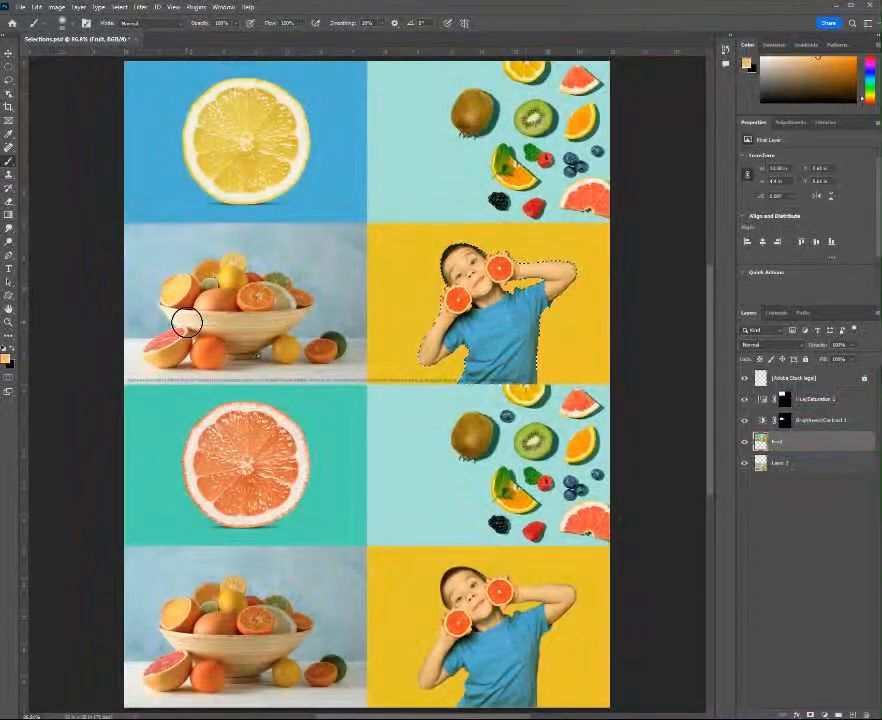
key(q)
key(q)
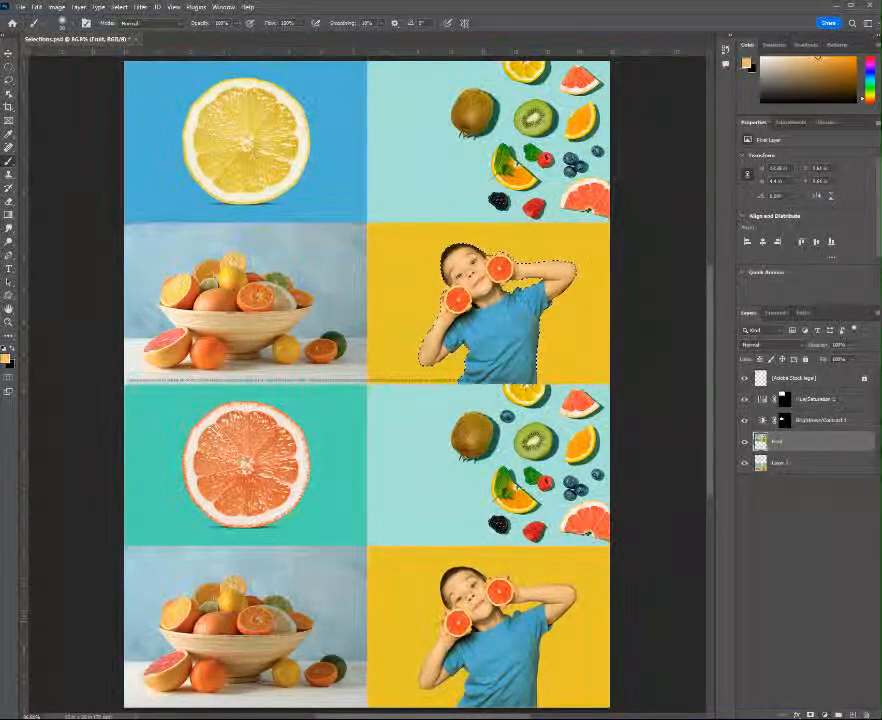
Add a Color Balance adjustment layer masked to the selected boy, with the midtones' Yellow–Blue value set to +50
click(838, 714)
click(854, 626)
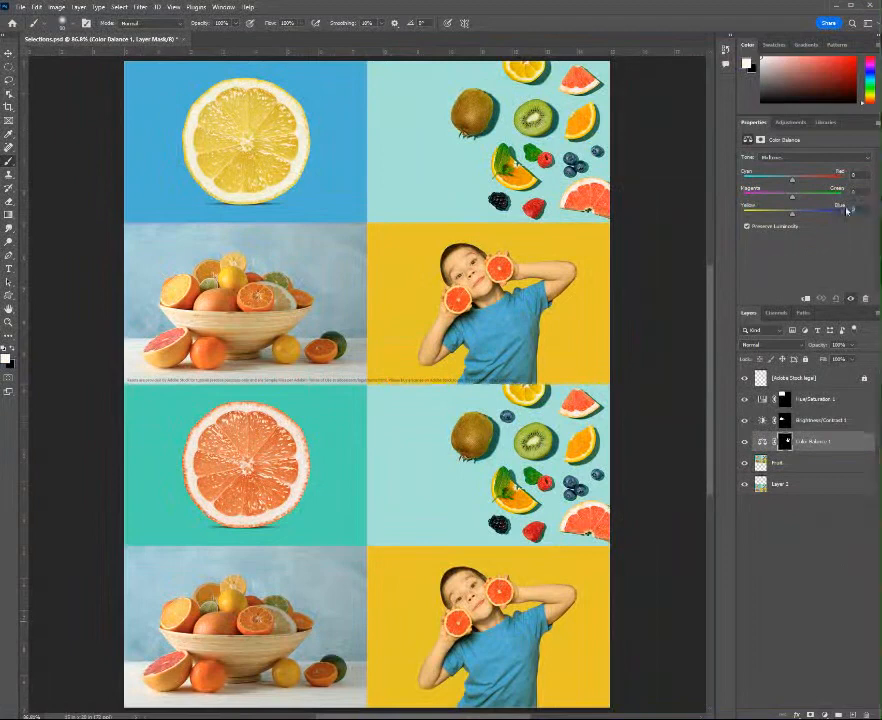
text(50)
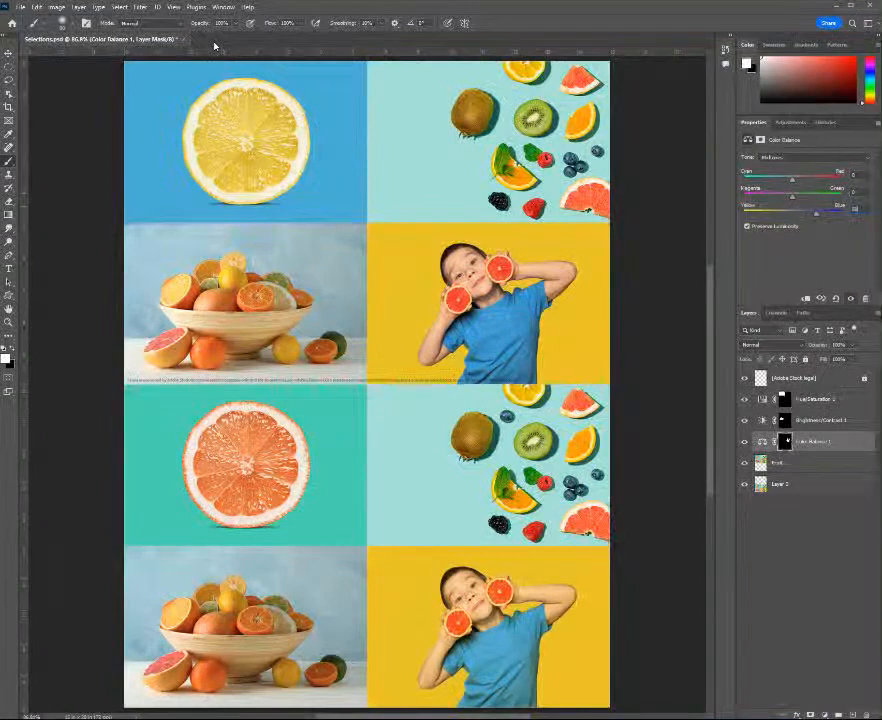
Close the Selections.psd document
key(ctrl+w)
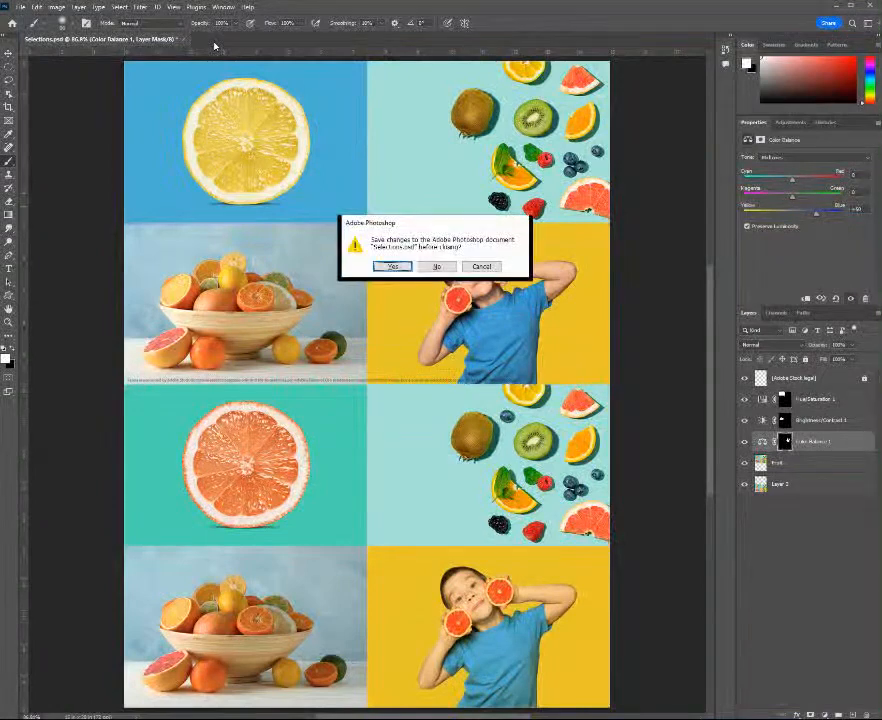